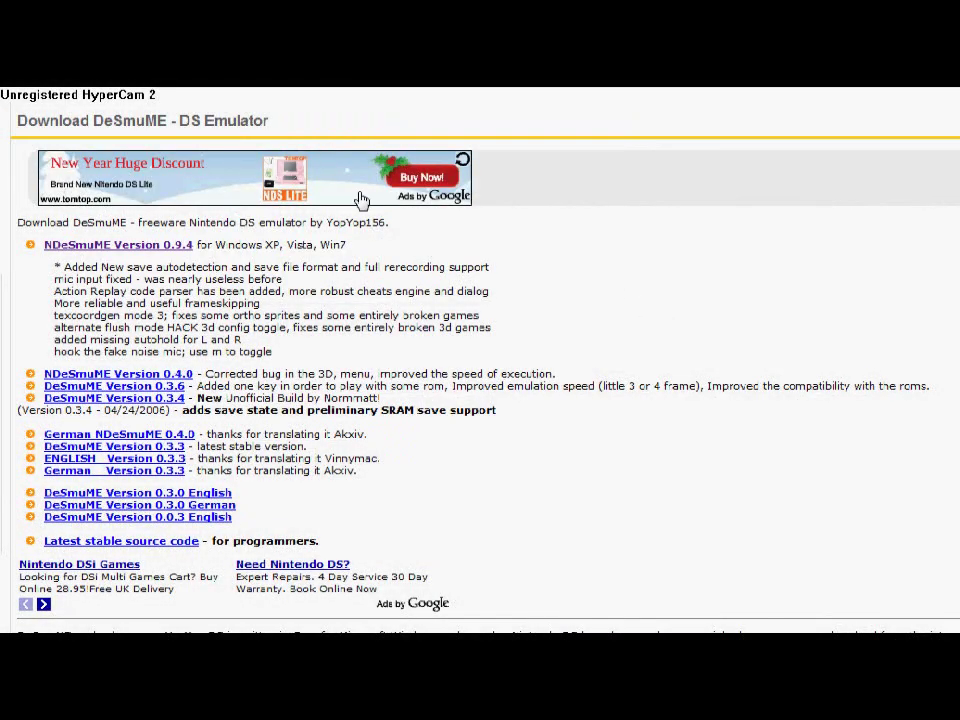
# - Download NDeSmuME Version 0.9.4, open the zip file with ALZip, and postpone the ALTools registration
pyautogui.click(128, 250)
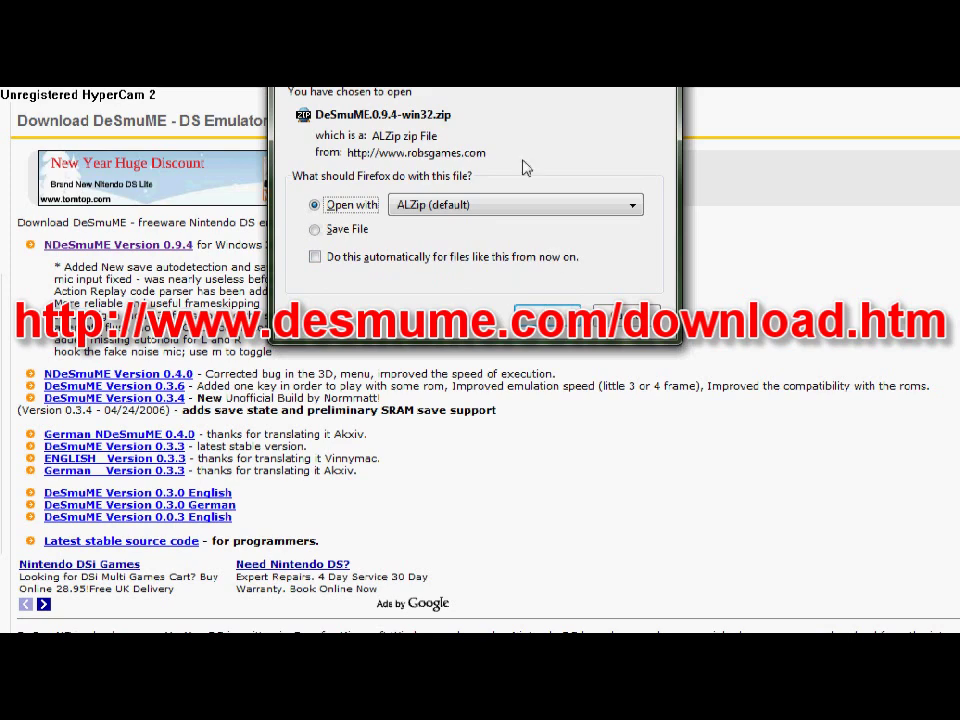
pyautogui.moveTo(501, 72); pyautogui.dragTo(503, 212)
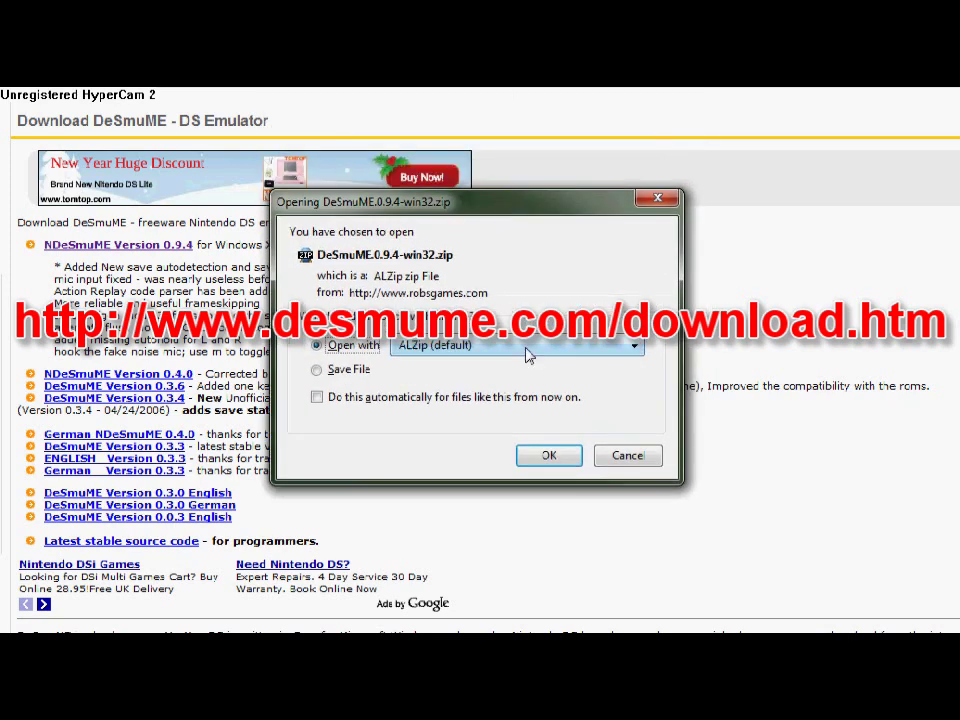
pyautogui.click(548, 457)
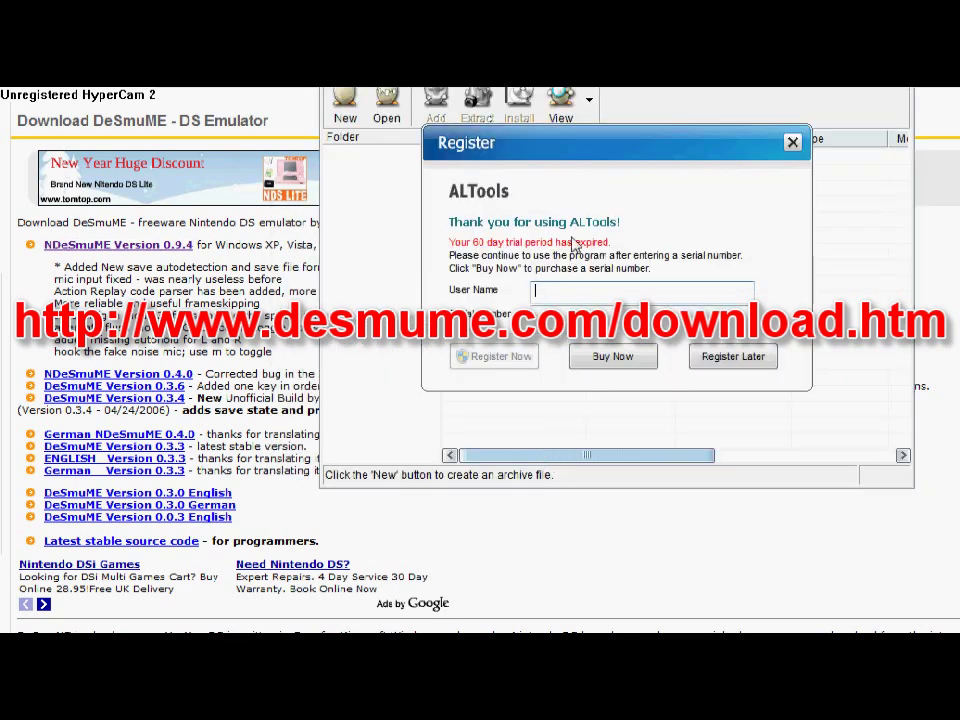
pyautogui.click(732, 356)
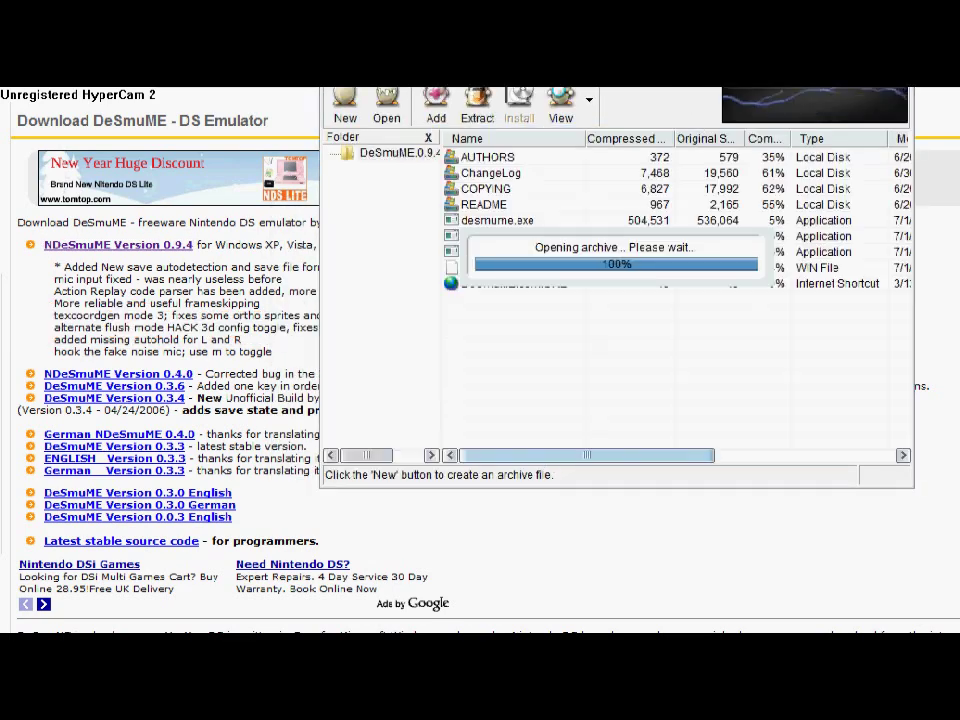
pyautogui.moveTo(686, 46); pyautogui.dragTo(536, 145)
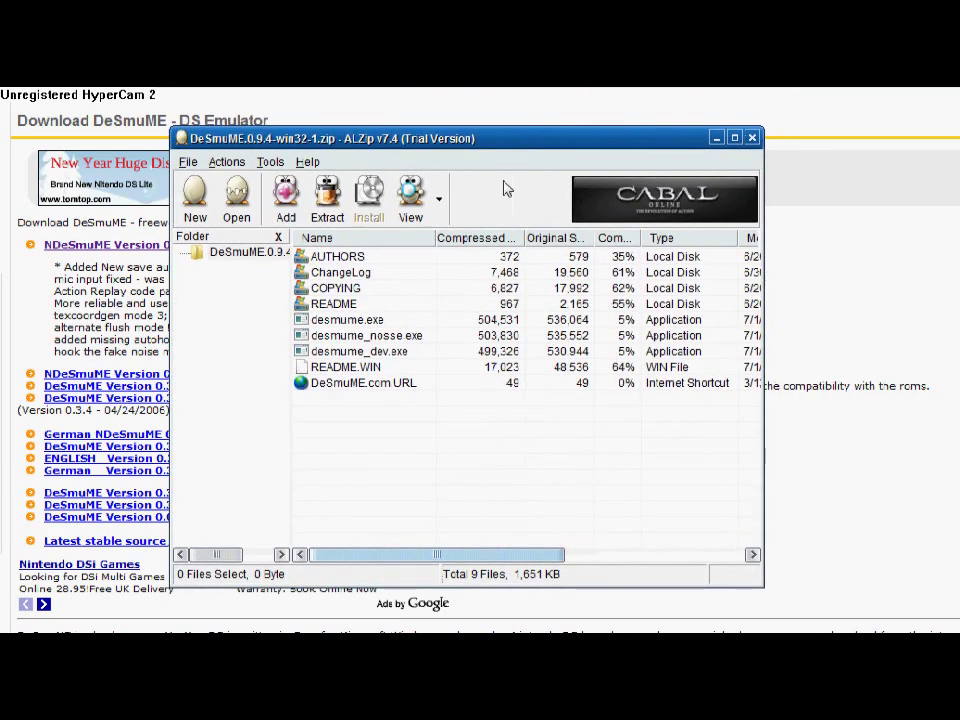
# - Start extracting desmume.exe from the DeSmuME 0.9.4 archive
pyautogui.moveTo(358, 417); pyautogui.dragTo(366, 250)
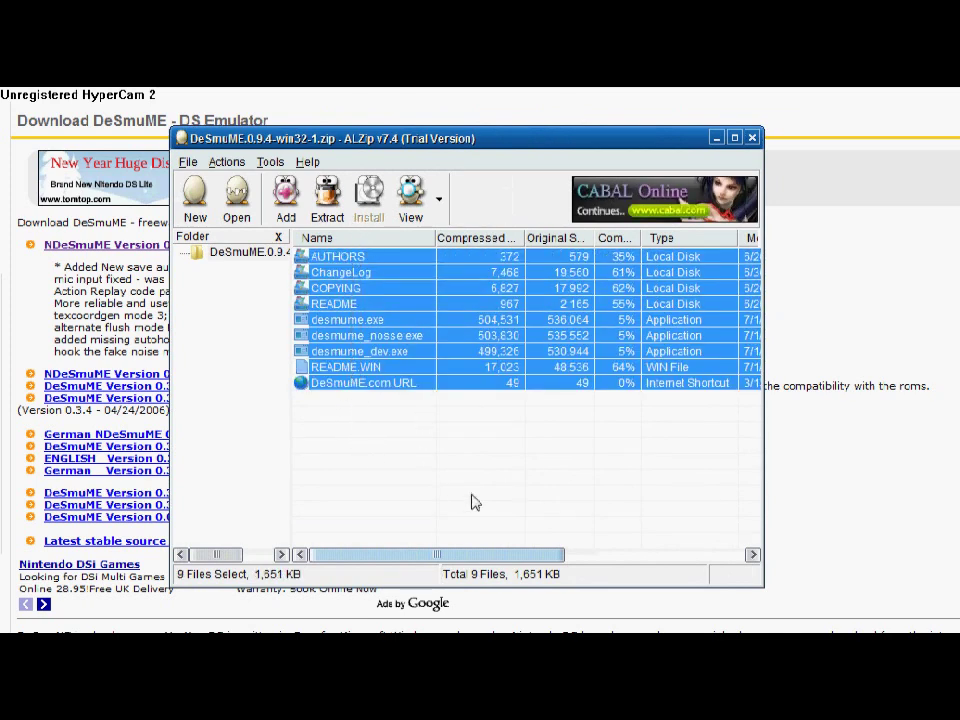
pyautogui.click(424, 479)
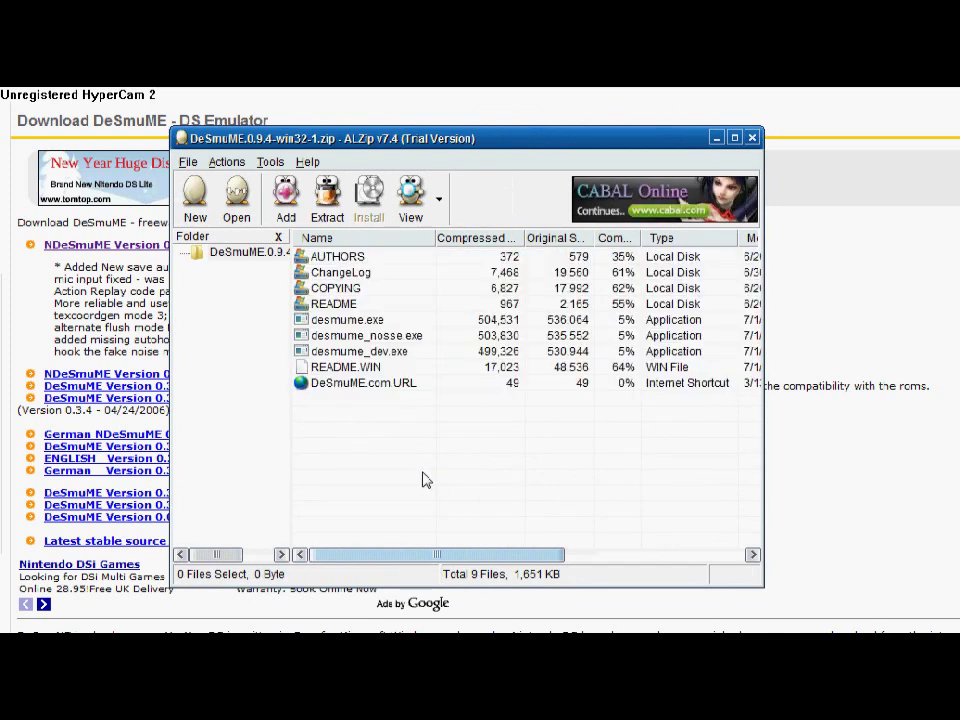
pyautogui.rightClick(367, 325)
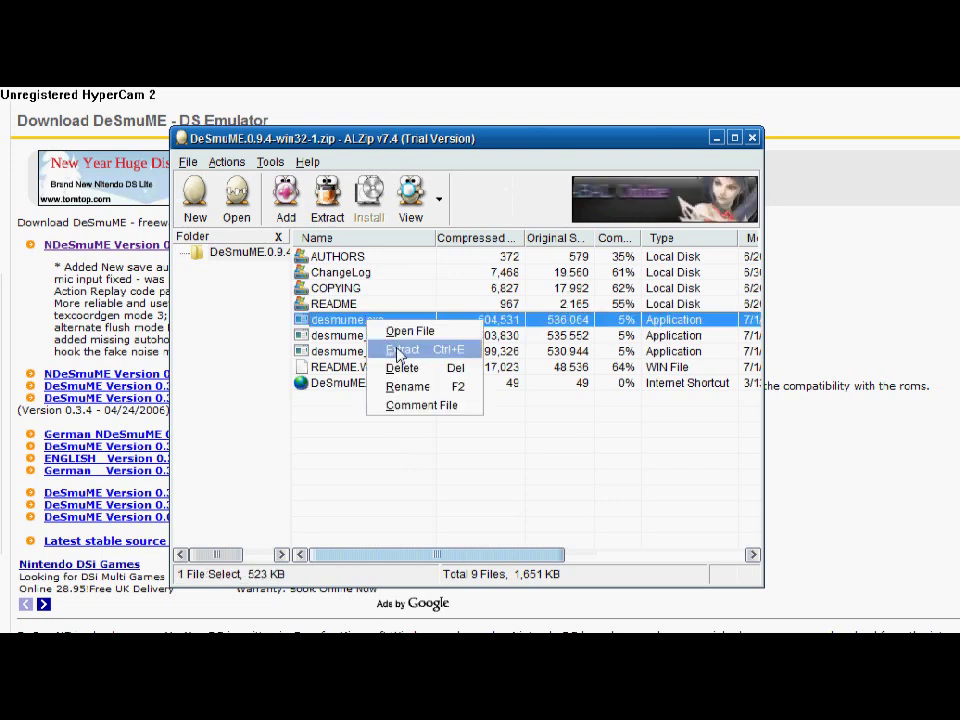
pyautogui.click(397, 349)
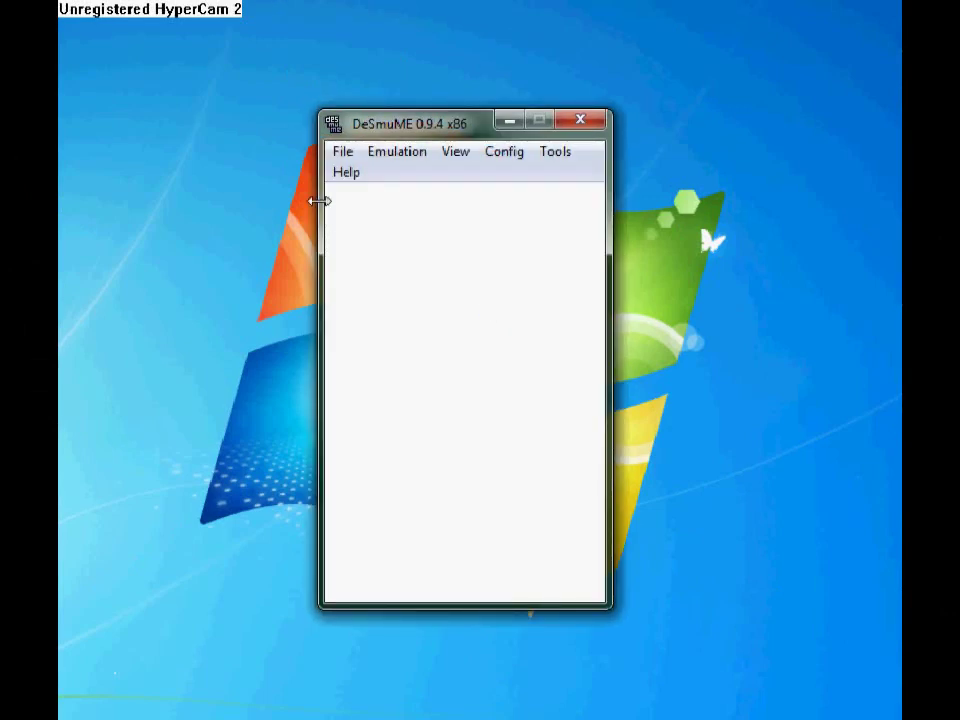
# - Switch to DeSmuME and browse to the desktop's DS Games folder for a ROM to open
pyautogui.click(342, 155)
pyautogui.click(380, 184)
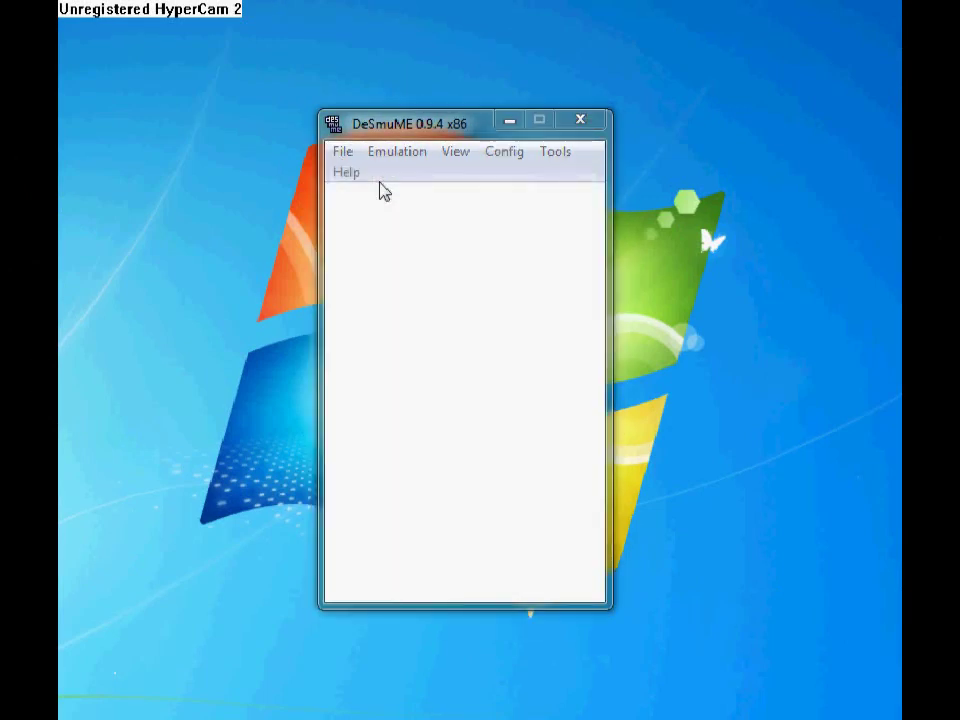
pyautogui.click(120, 194)
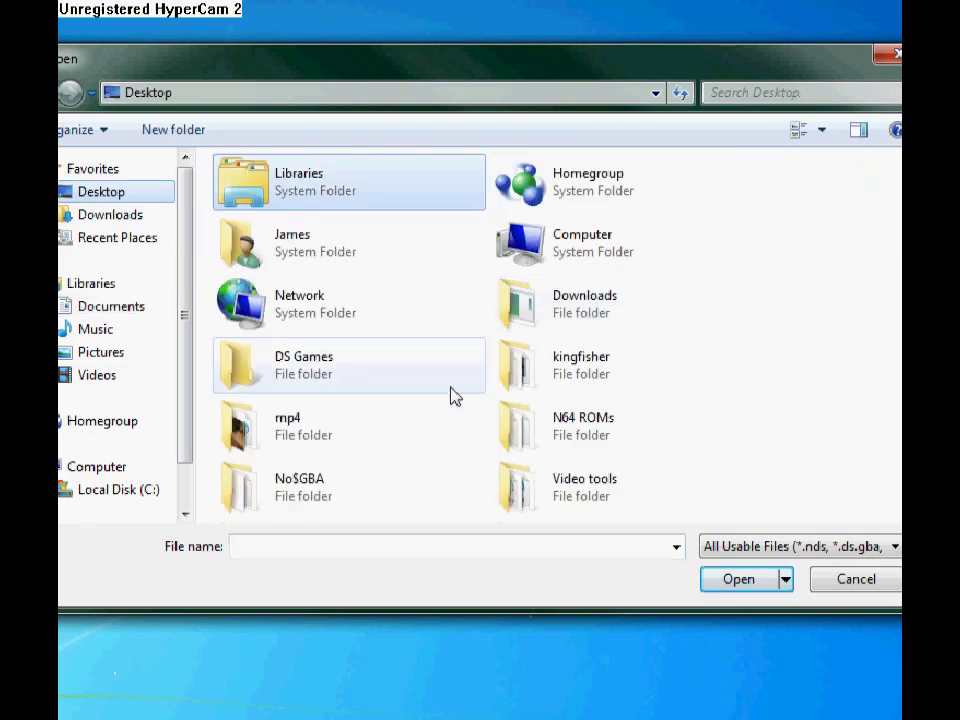
pyautogui.doubleClick(335, 385)
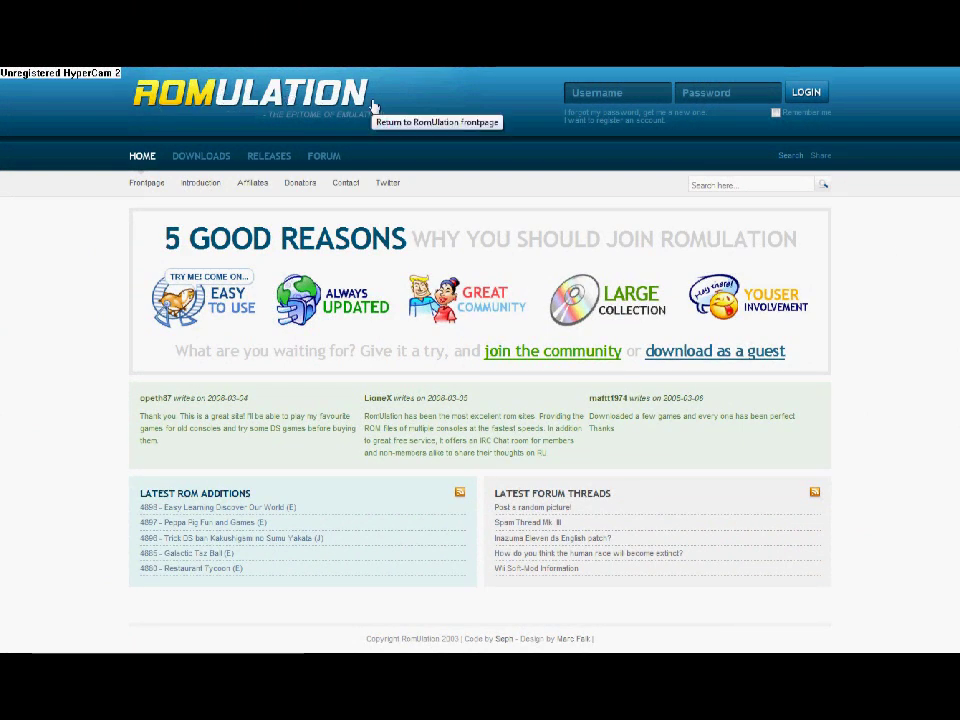
# - Switch to the RomUlation website and view its list of Nintendo DS ROM downloads
pyautogui.moveTo(198, 165)
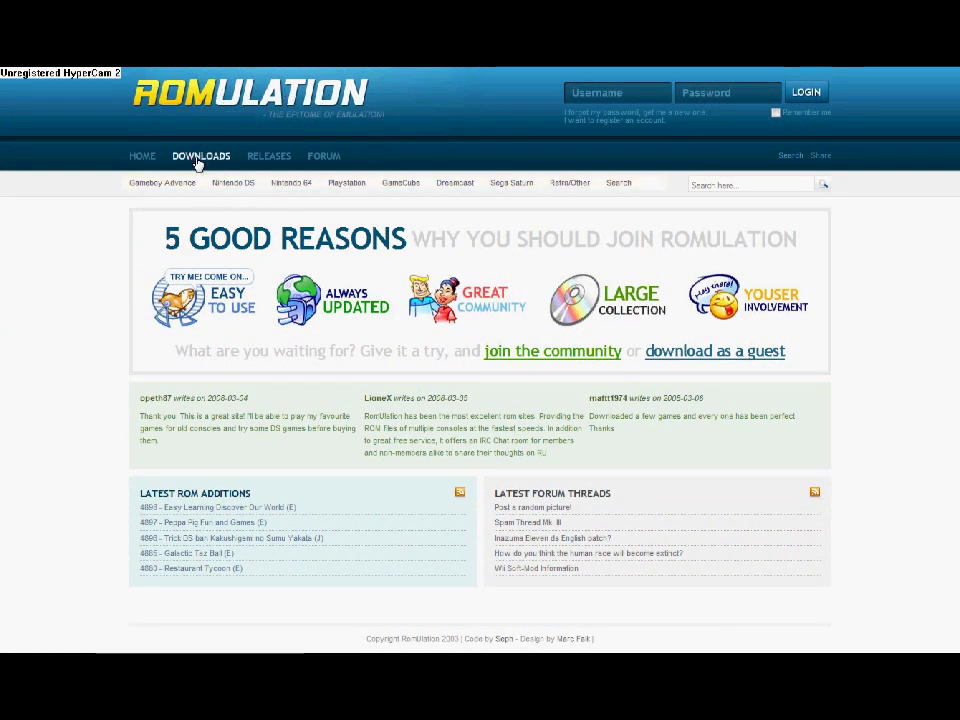
pyautogui.click(245, 189)
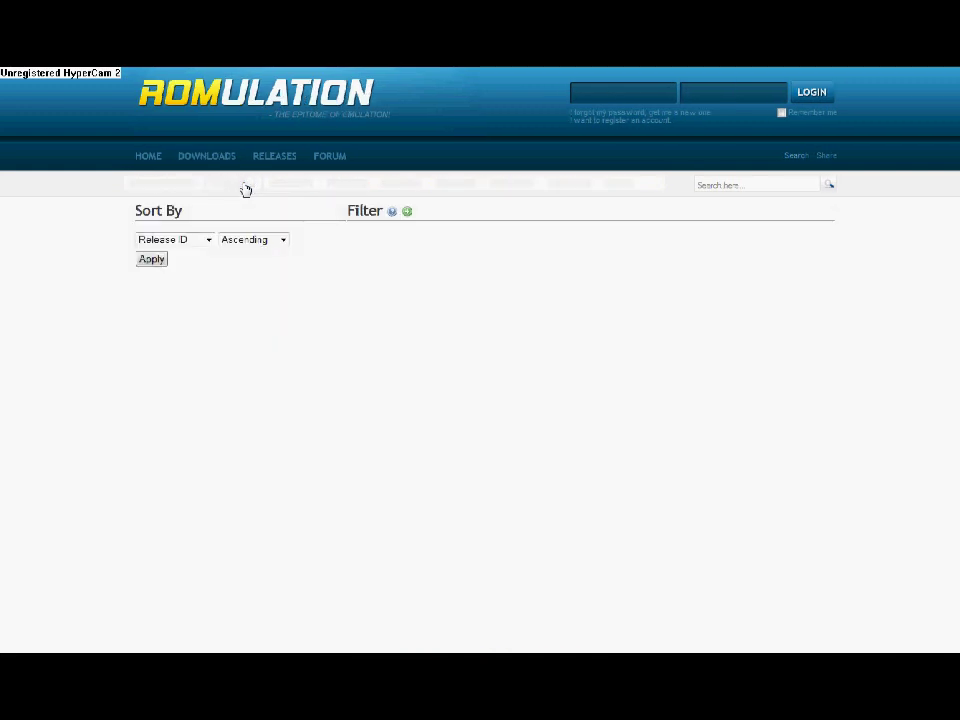
pyautogui.scroll(-3, 337, 340)
pyautogui.scroll(3, 337, 340)
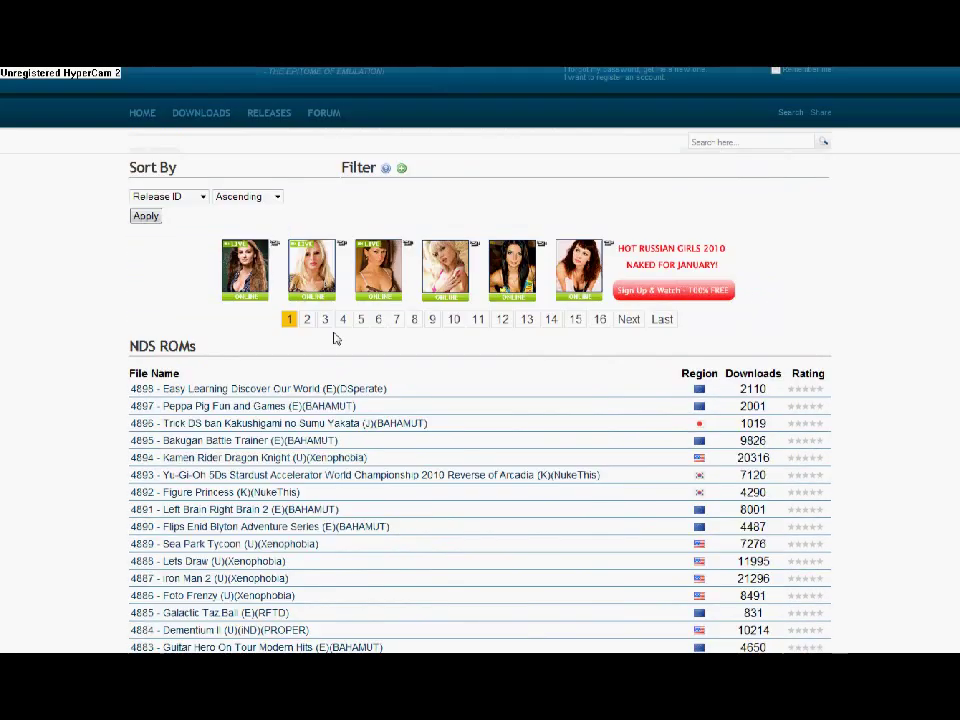
# - Search the RomUlation site for "Super Mario"
pyautogui.click(742, 194)
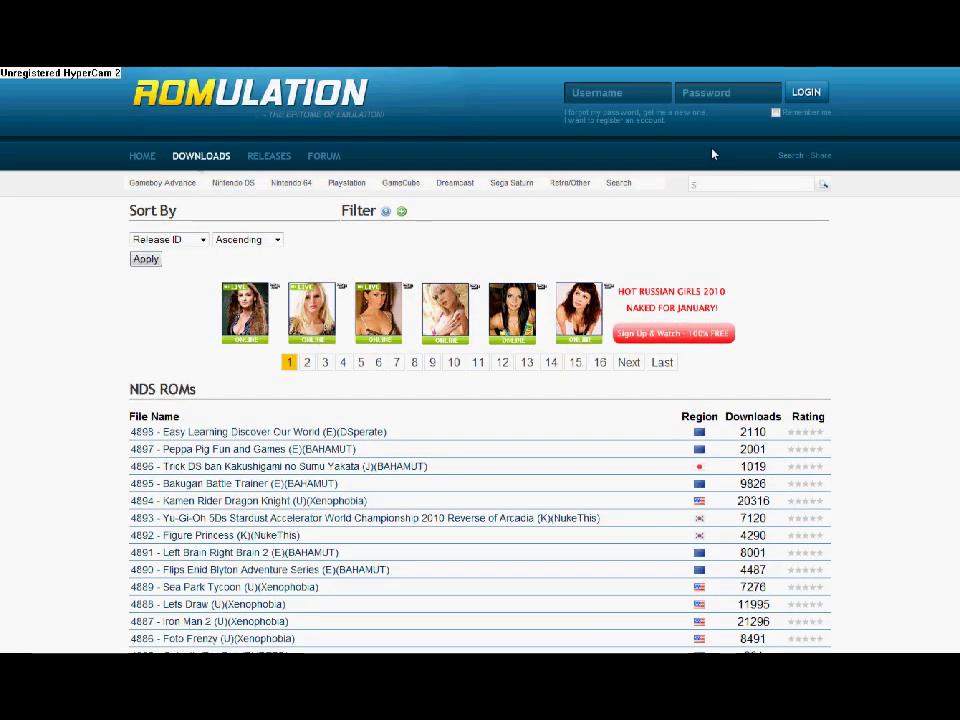
pyautogui.write('Super Mario')
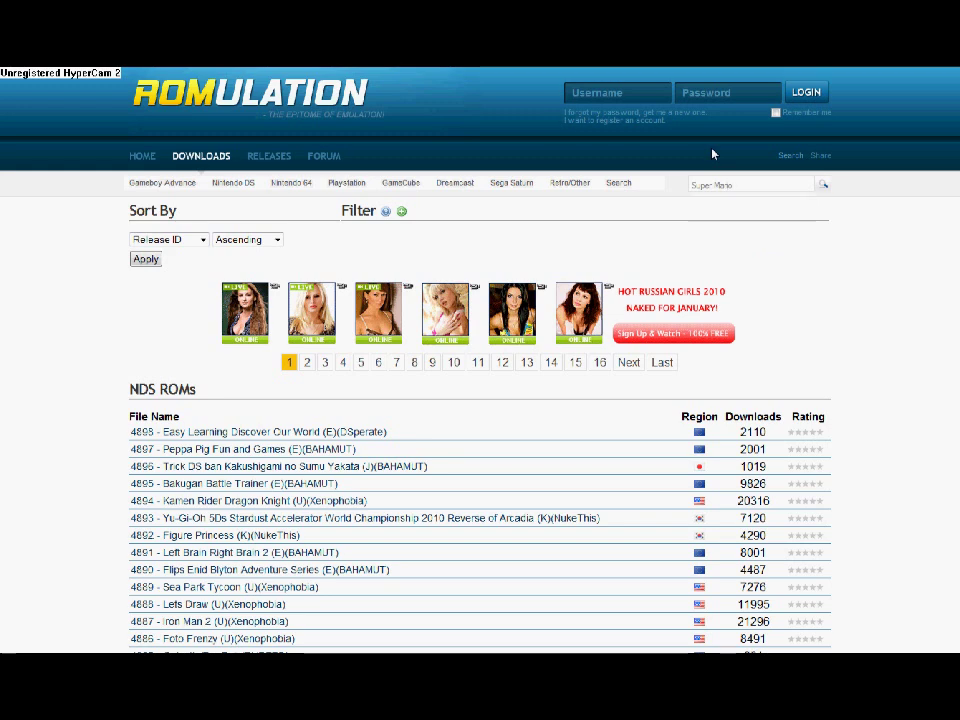
pyautogui.press('Return')
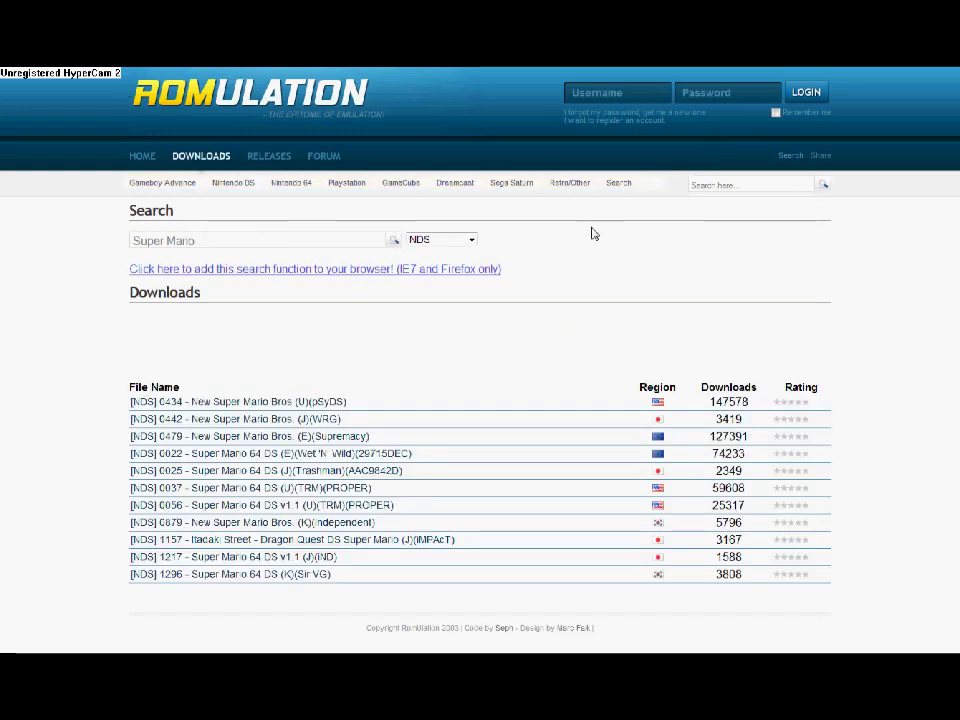
pyautogui.scroll(-1, 593, 233)
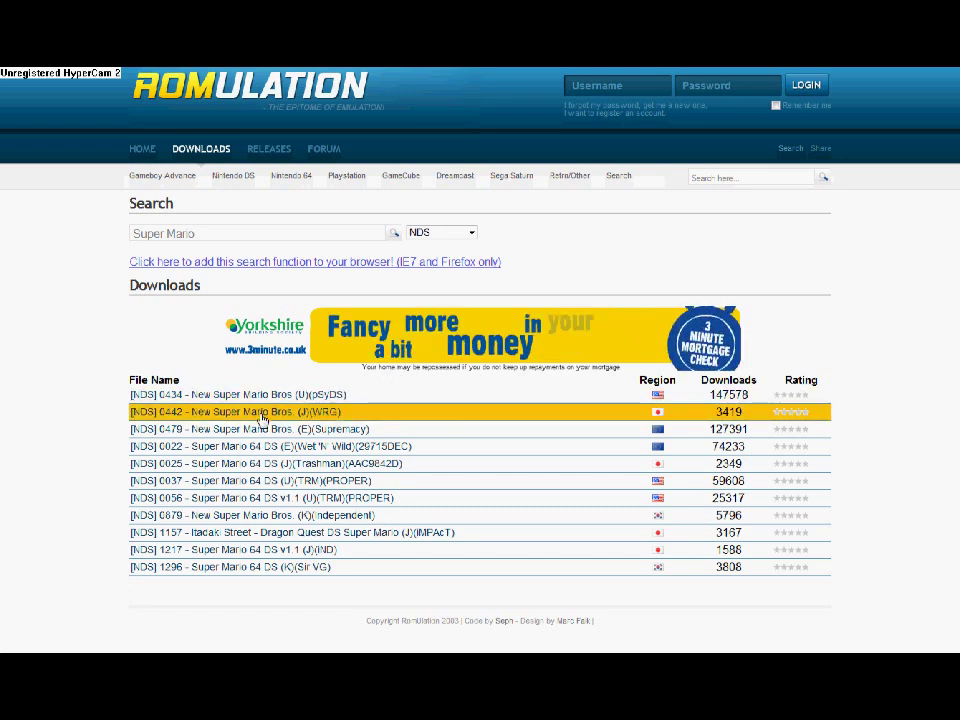
# - Download 0479 - New Super Mario Bros. (E)(Supremacy) from the European server, choosing to open it with ALZip
pyautogui.click(258, 432)
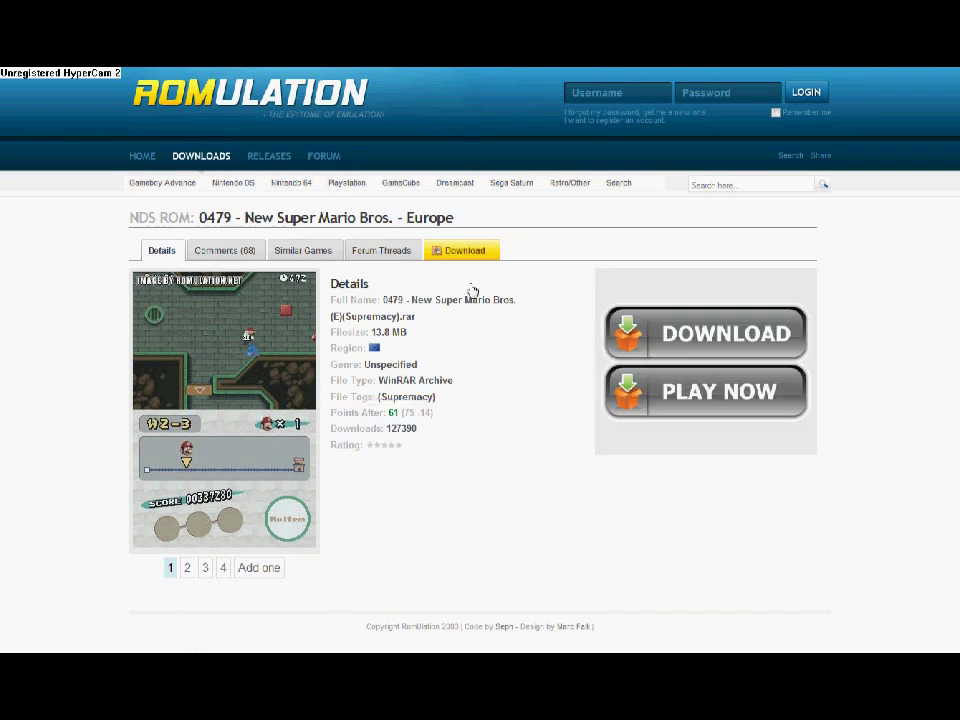
pyautogui.click(467, 252)
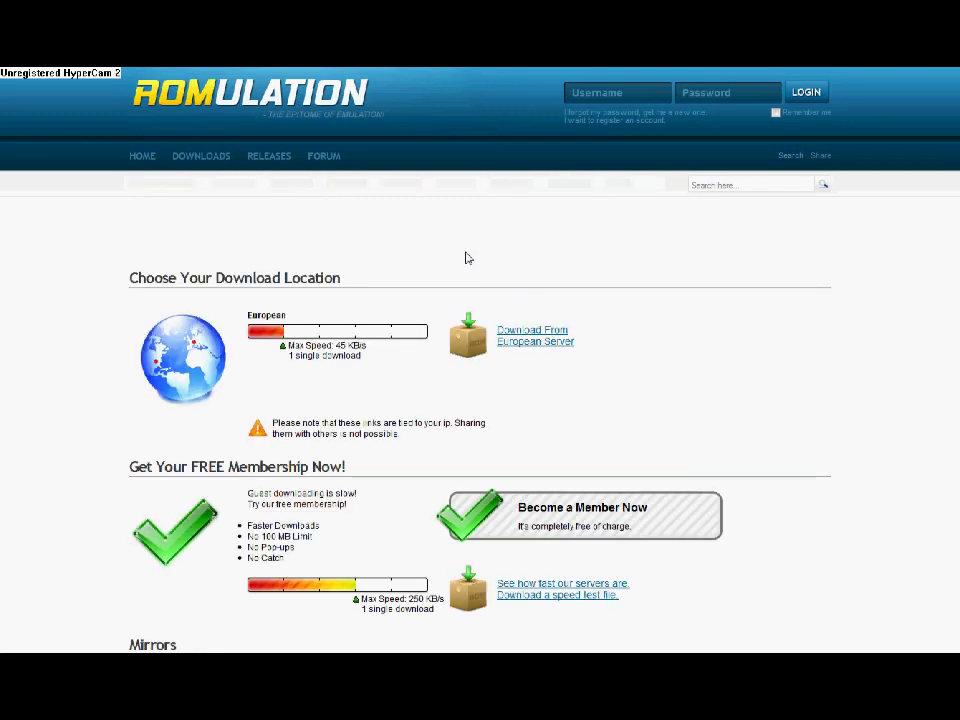
pyautogui.click(535, 343)
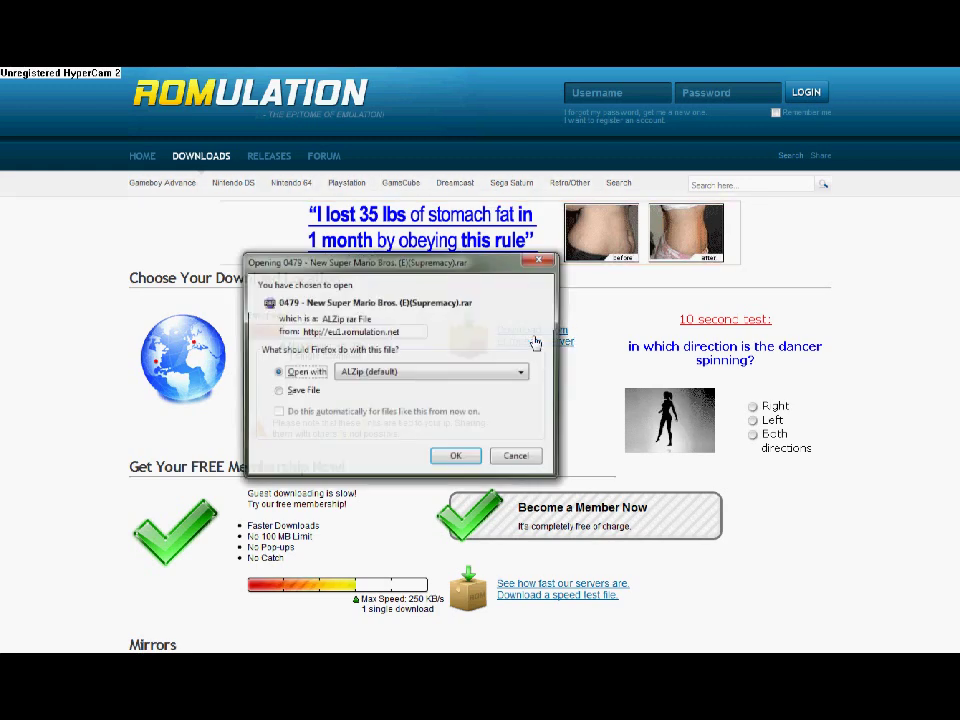
pyautogui.click(452, 457)
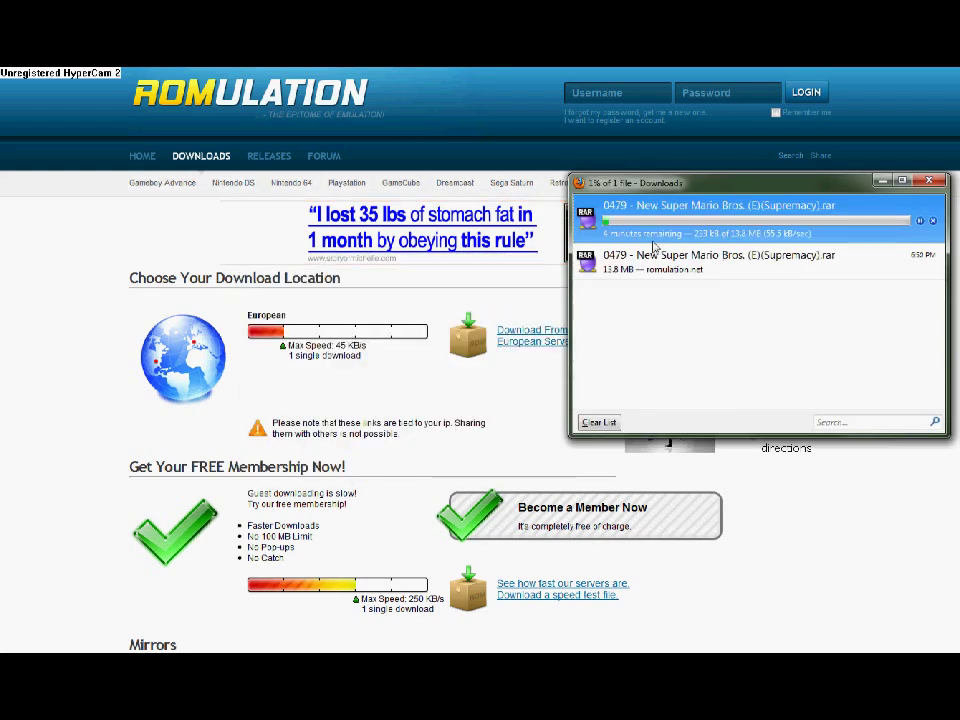
# - Open the downloaded New Super Mario Bros. rar archive in ALZip and postpone the registration
pyautogui.moveTo(866, 180); pyautogui.dragTo(579, 194)
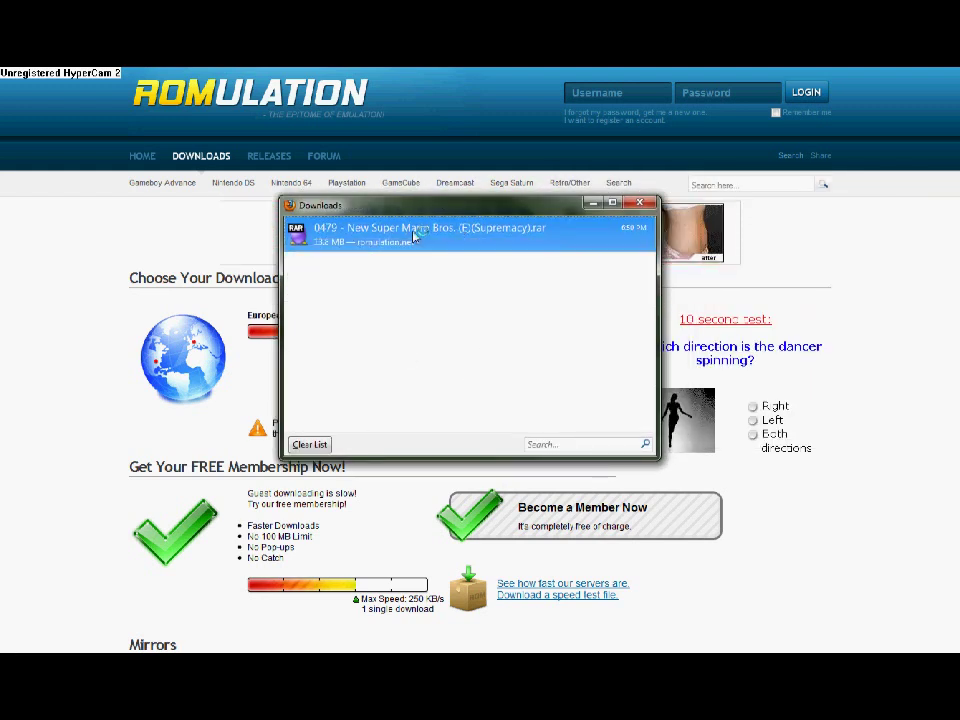
pyautogui.doubleClick(416, 236)
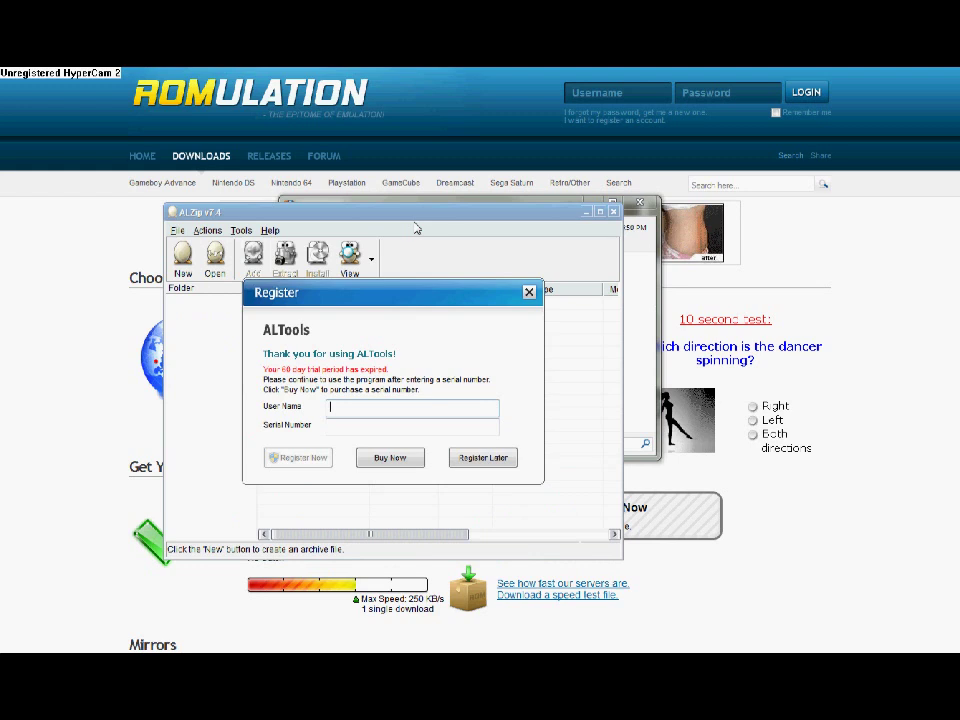
pyautogui.click(467, 456)
# - Extract the New Super Mario Bros. NDS file to the DS Games folder on the desktop
pyautogui.rightClick(321, 314)
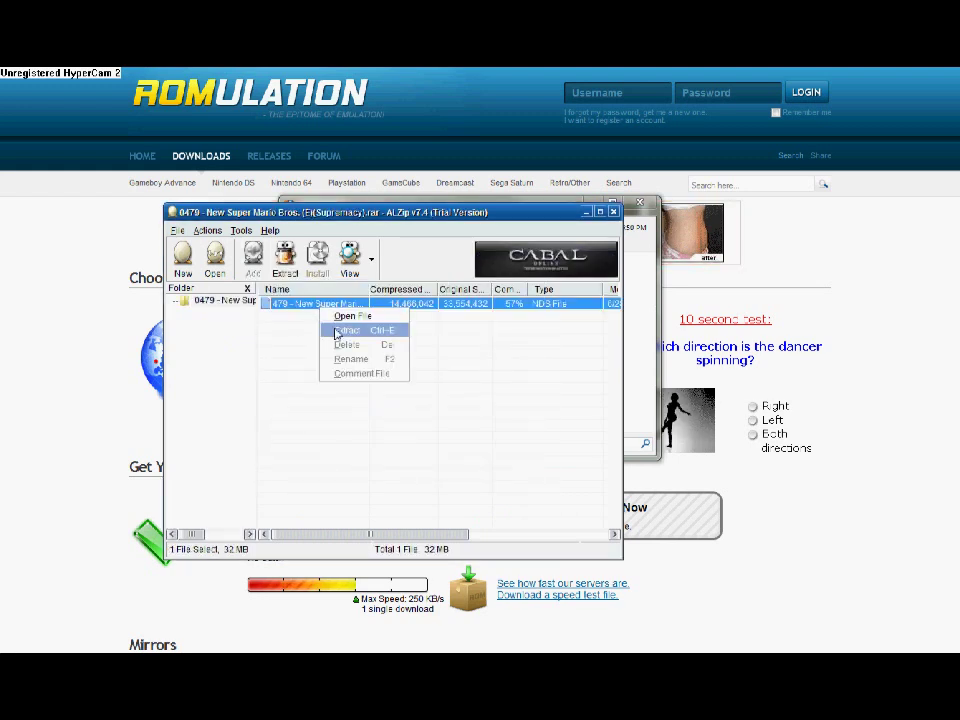
pyautogui.click(333, 329)
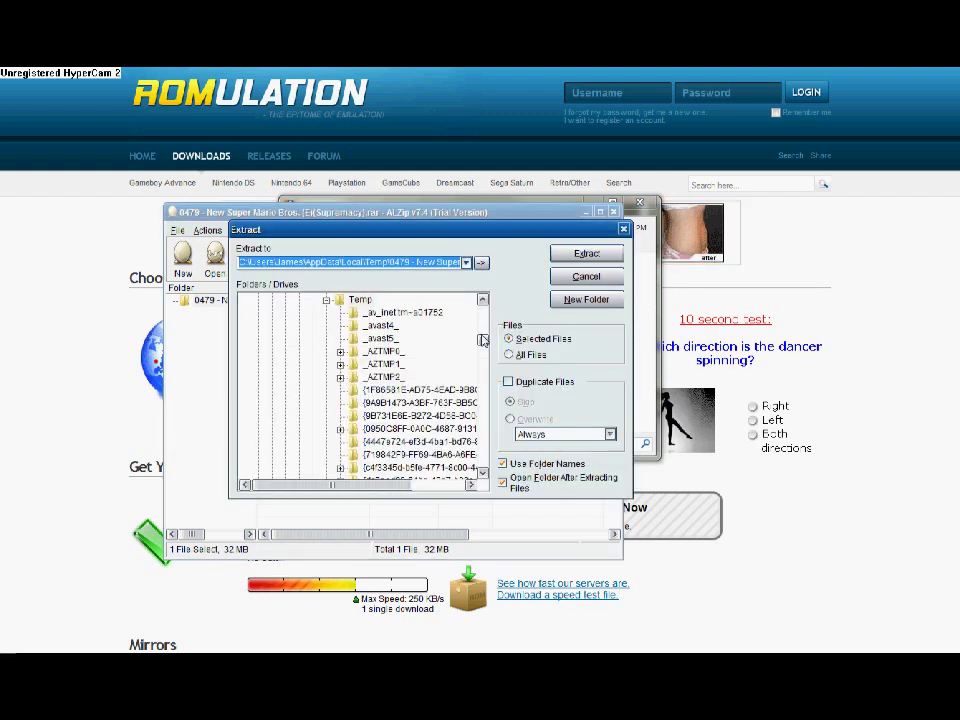
pyautogui.moveTo(485, 313); pyautogui.dragTo(483, 463)
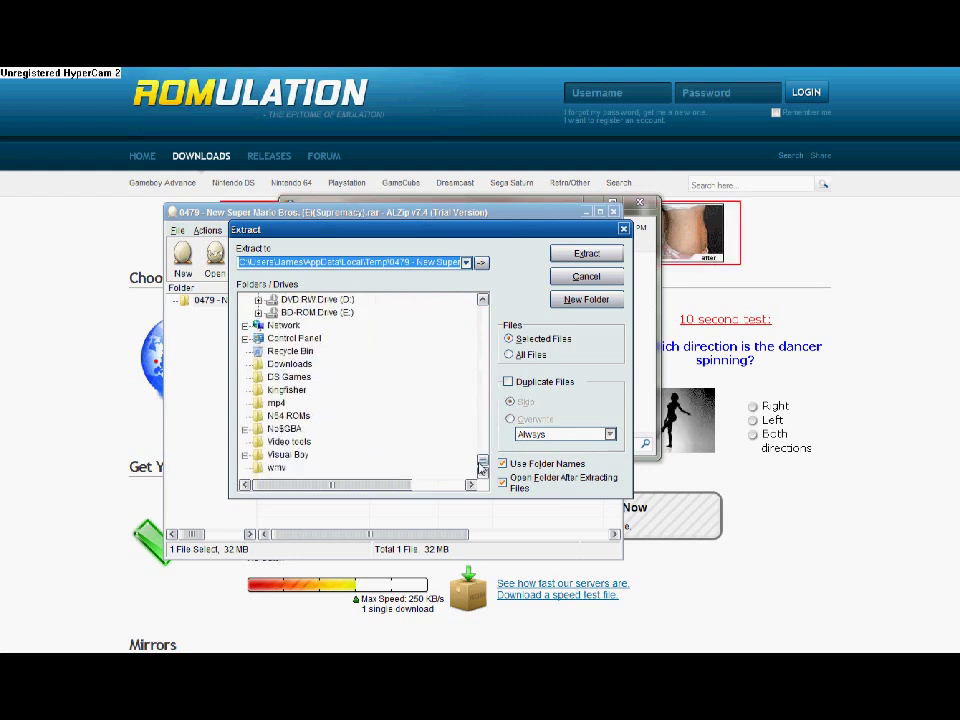
pyautogui.click(290, 377)
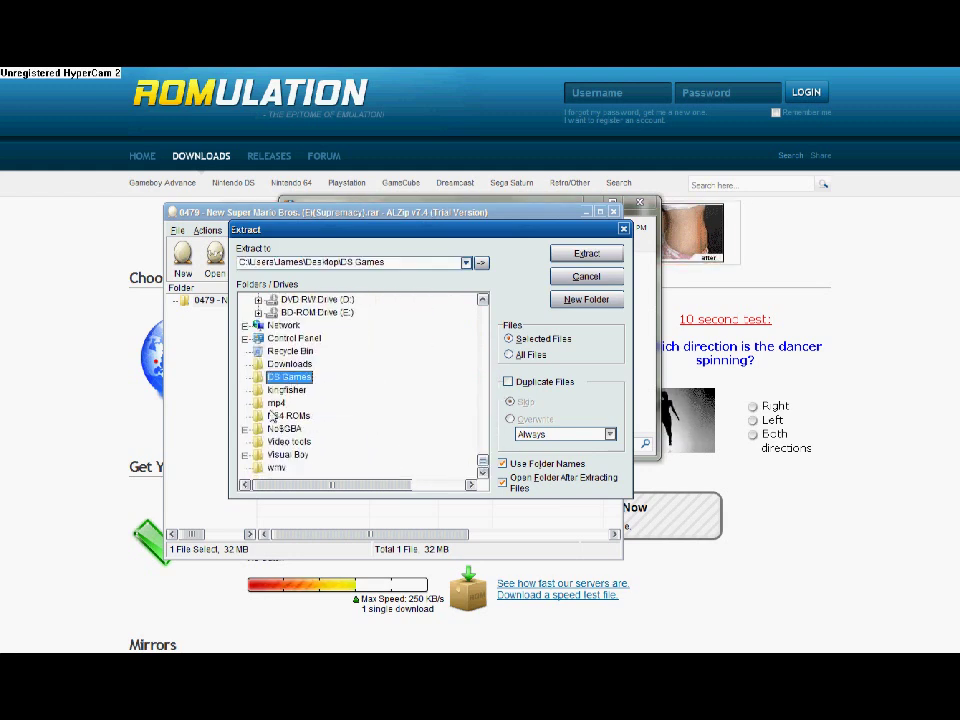
pyautogui.click(585, 253)
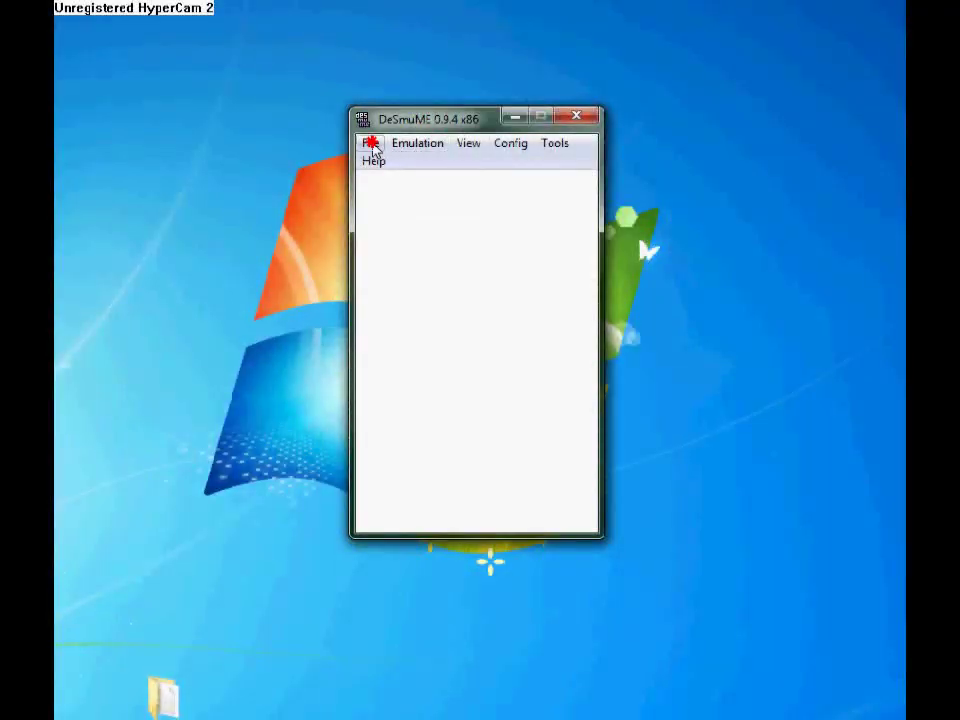
# - Load the New Super Mario Bros. NDS file from the desktop's DS Games folder into DeSmuME and enlarge the emulator window
pyautogui.click(372, 146)
pyautogui.click(401, 170)
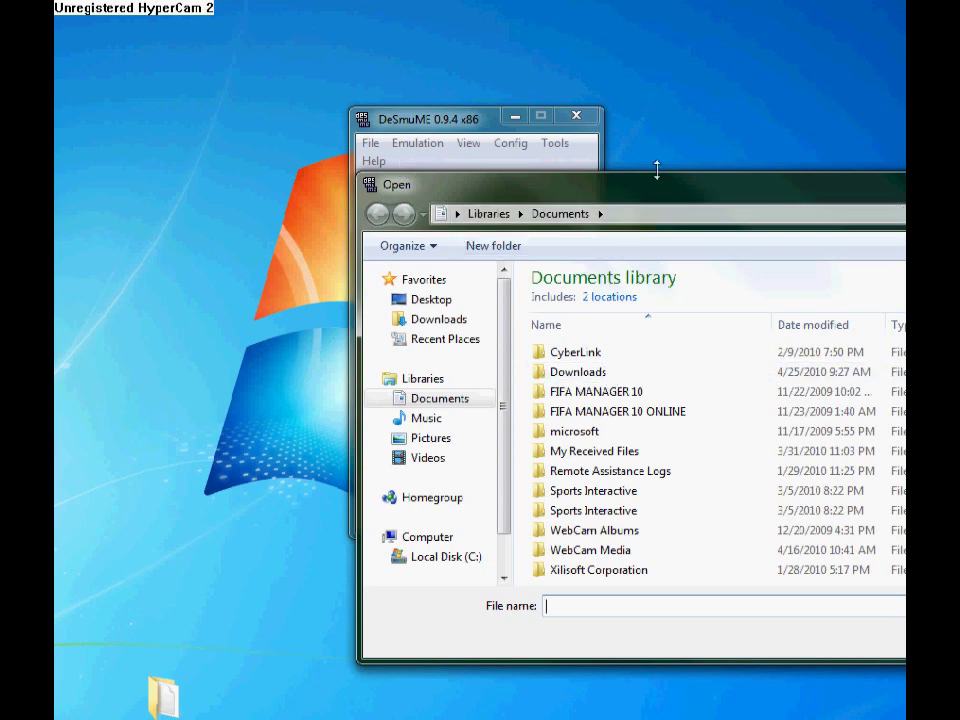
pyautogui.moveTo(657, 180); pyautogui.dragTo(375, 133)
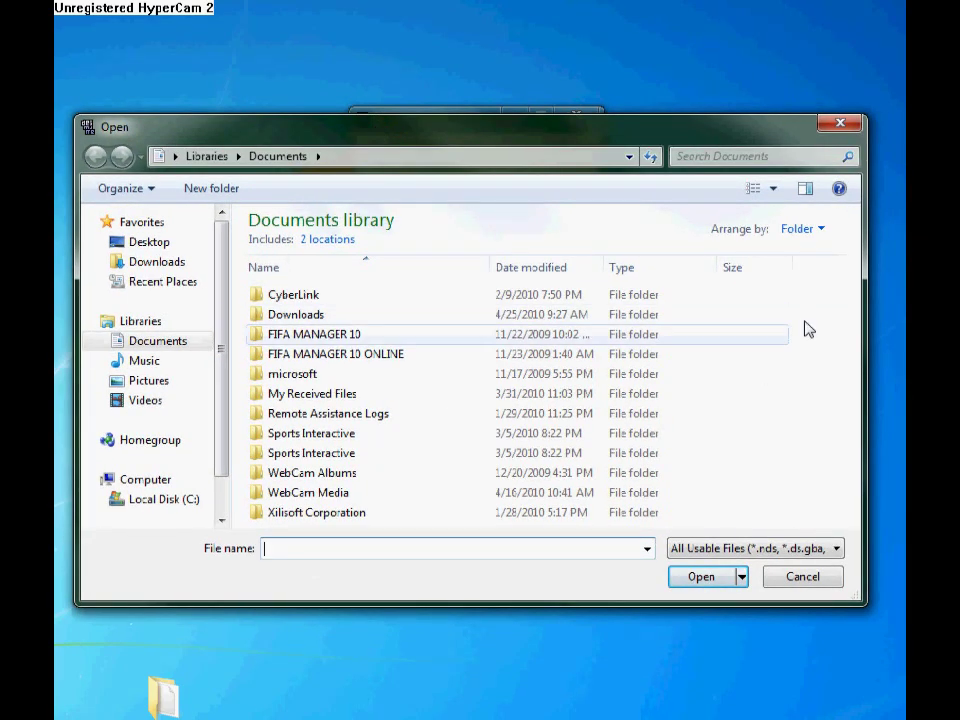
pyautogui.click(150, 243)
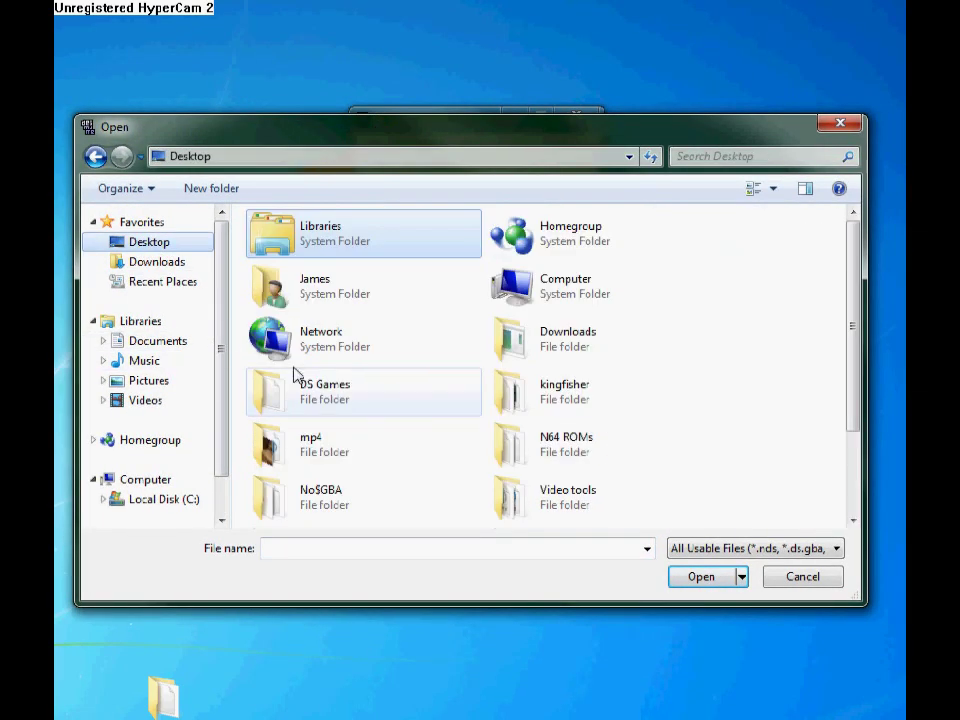
pyautogui.moveTo(852, 318); pyautogui.dragTo(718, 456)
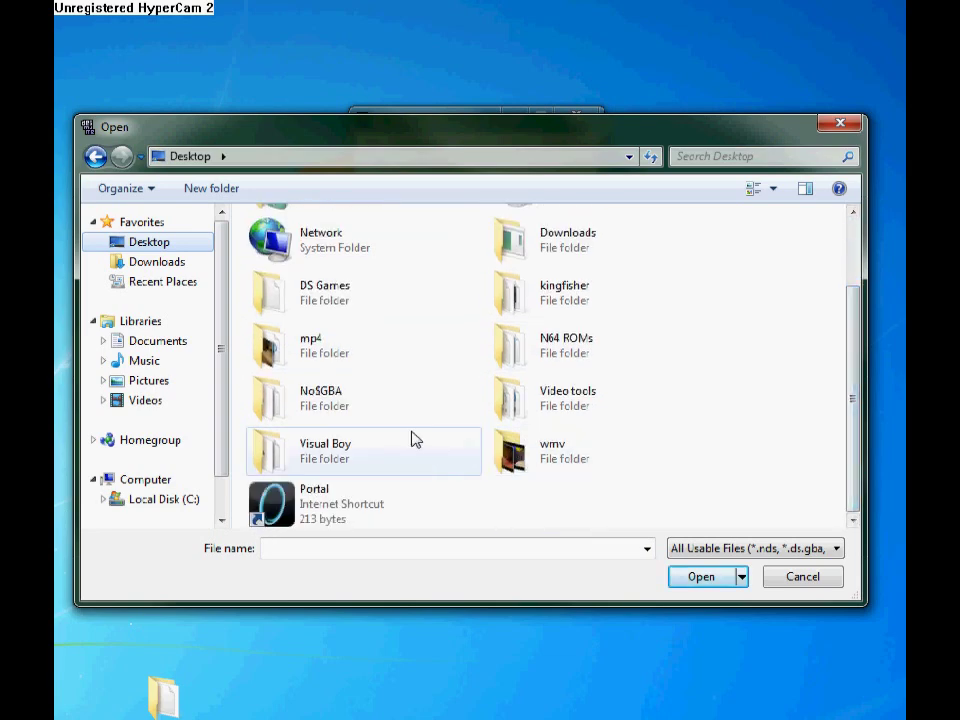
pyautogui.doubleClick(327, 300)
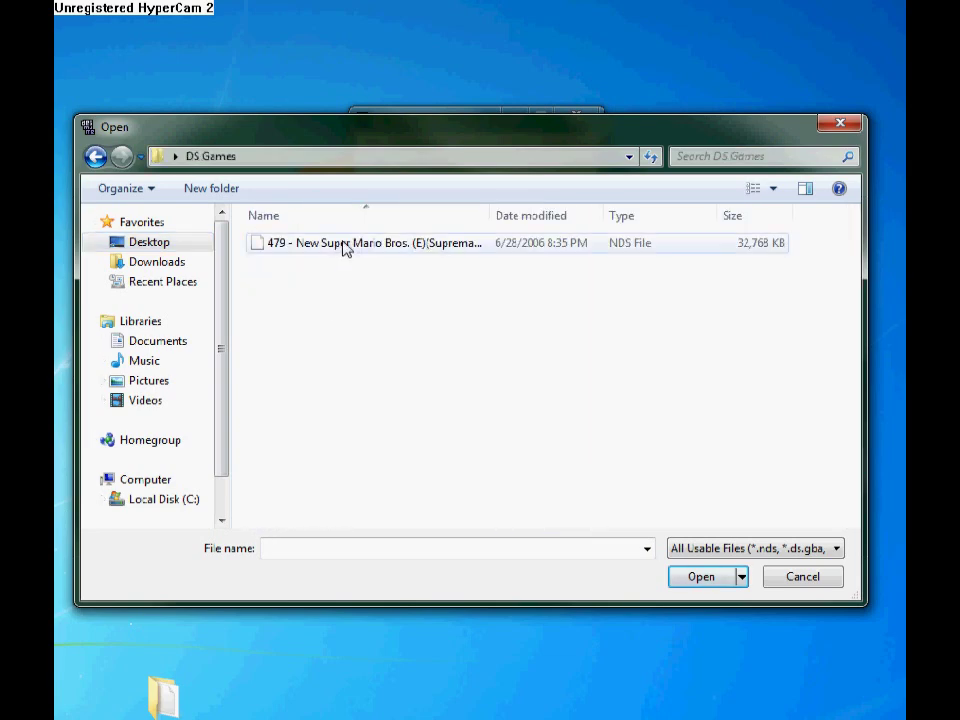
pyautogui.doubleClick(342, 244)
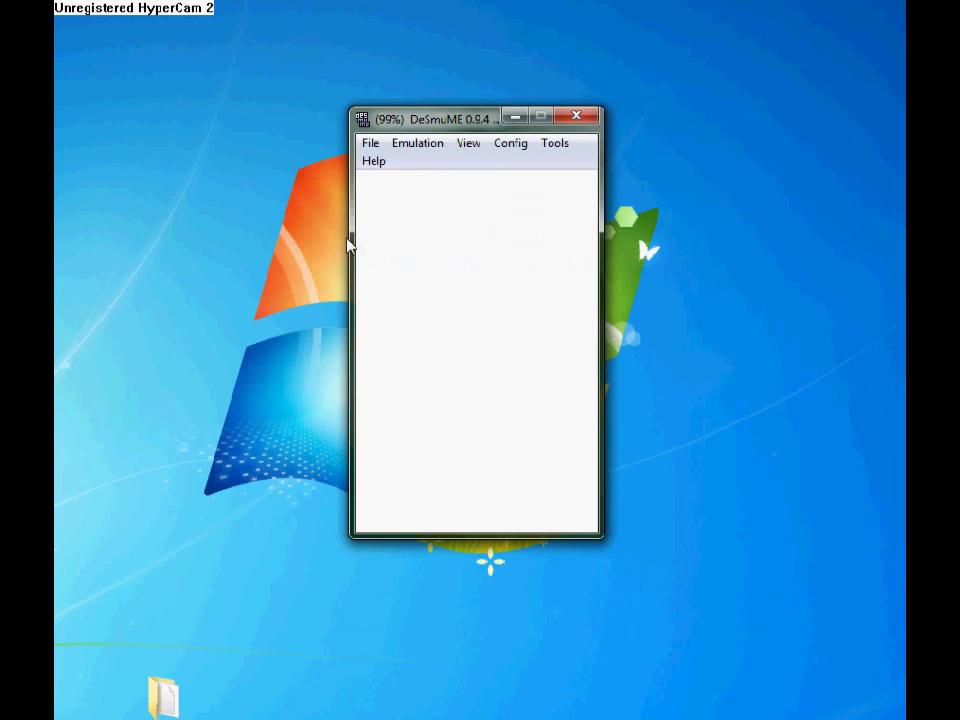
pyautogui.moveTo(346, 103); pyautogui.dragTo(210, 17)
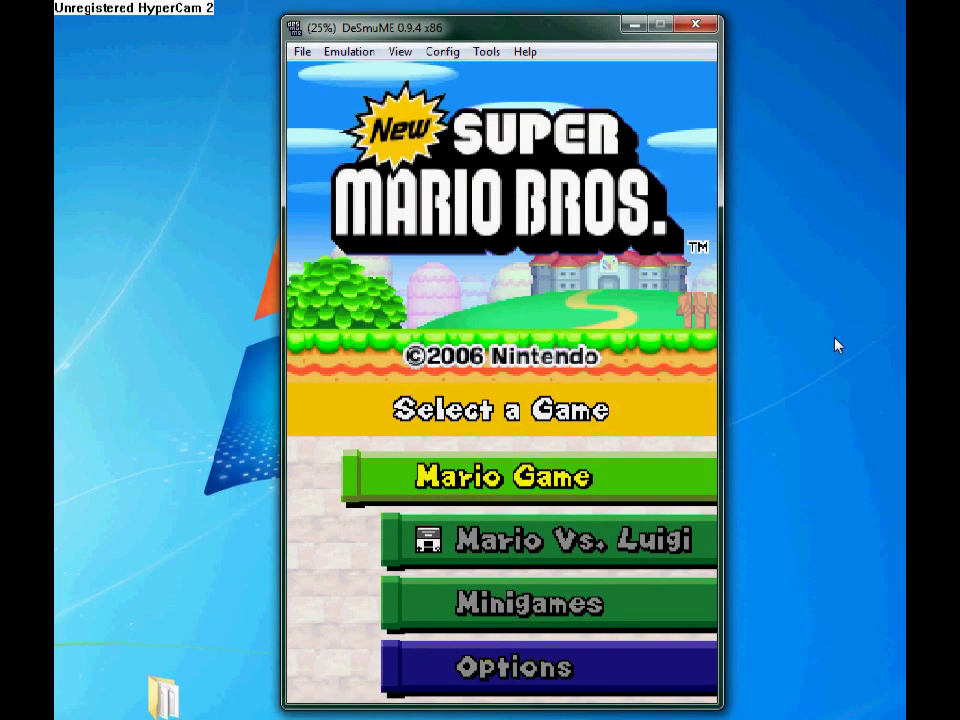
# - Move through the game's main menu to Options and back, choose Mario Game, and start a new game in File 1
pyautogui.press('Down')
pyautogui.press('Down')
pyautogui.press('Down')
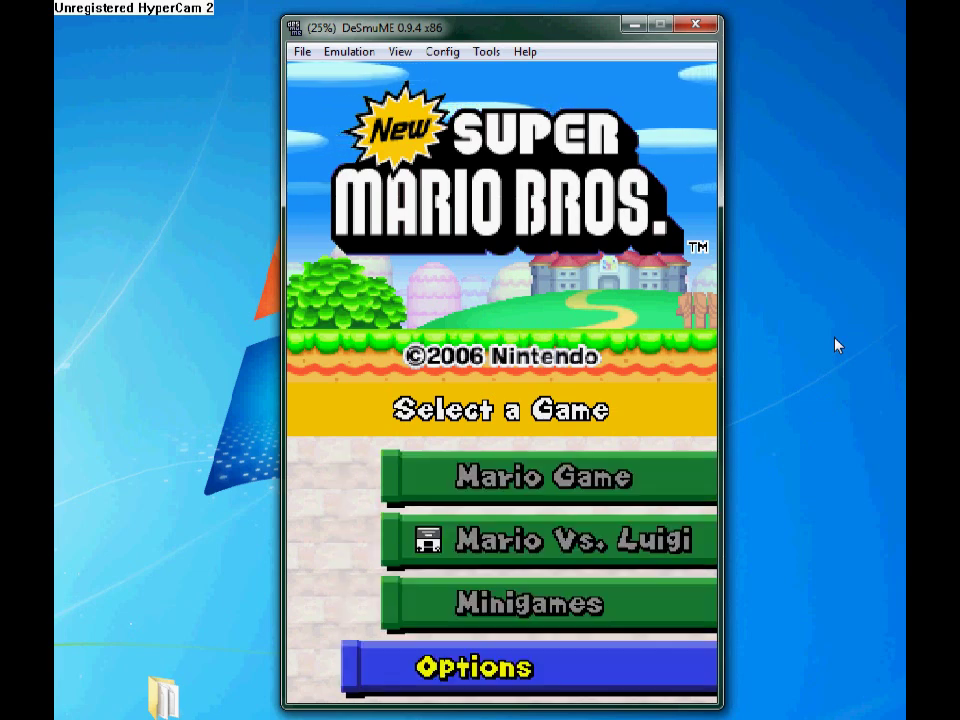
pyautogui.press('Up')
pyautogui.press('Up')
pyautogui.press('Up')
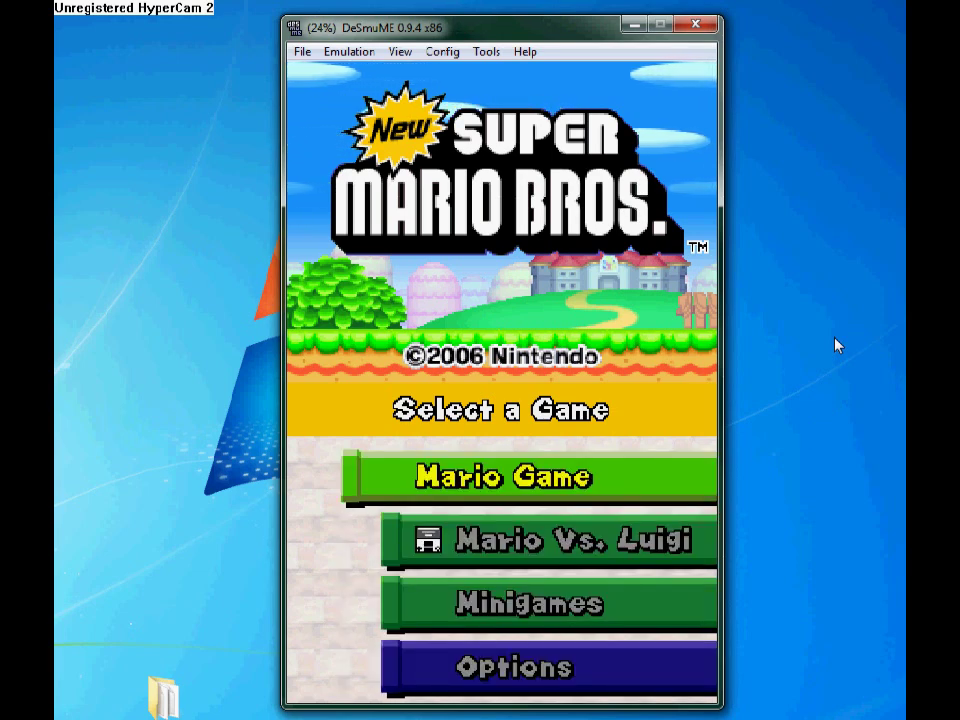
pyautogui.click(510, 488)
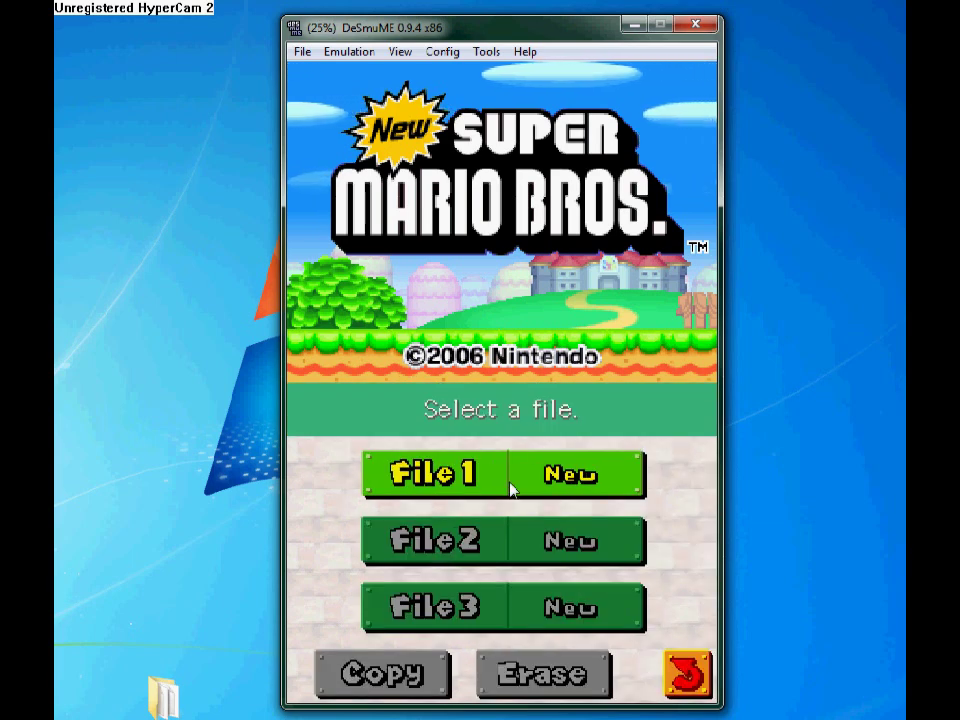
pyautogui.click(510, 488)
# - In the control configuration, map Up, Left, Down and Right to the arrow keys, B to Z, and A to X
pyautogui.click(442, 51)
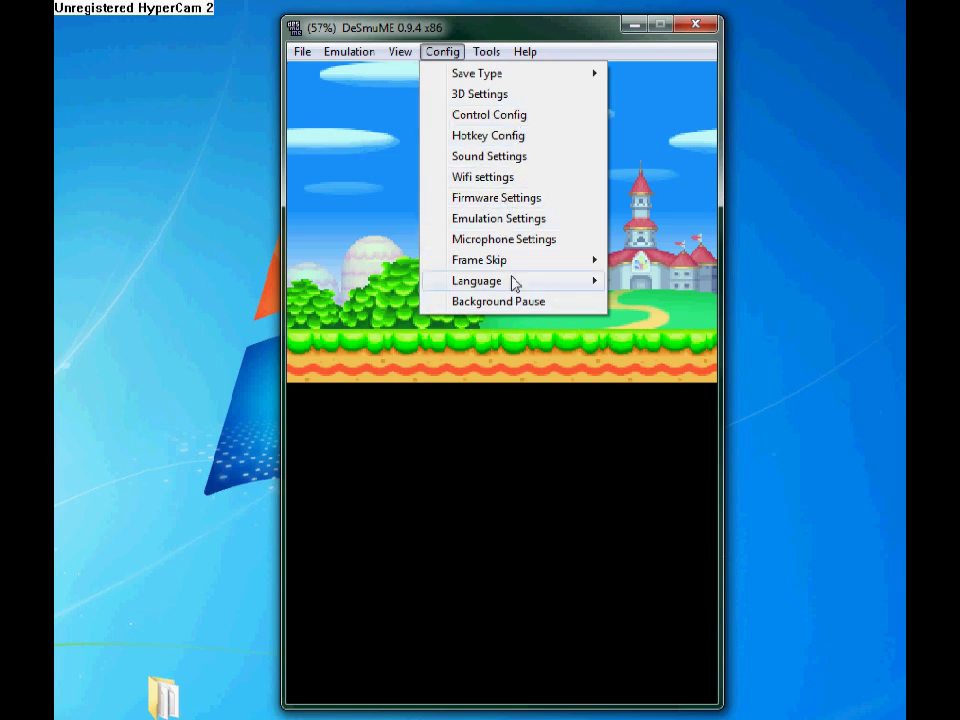
pyautogui.click(511, 125)
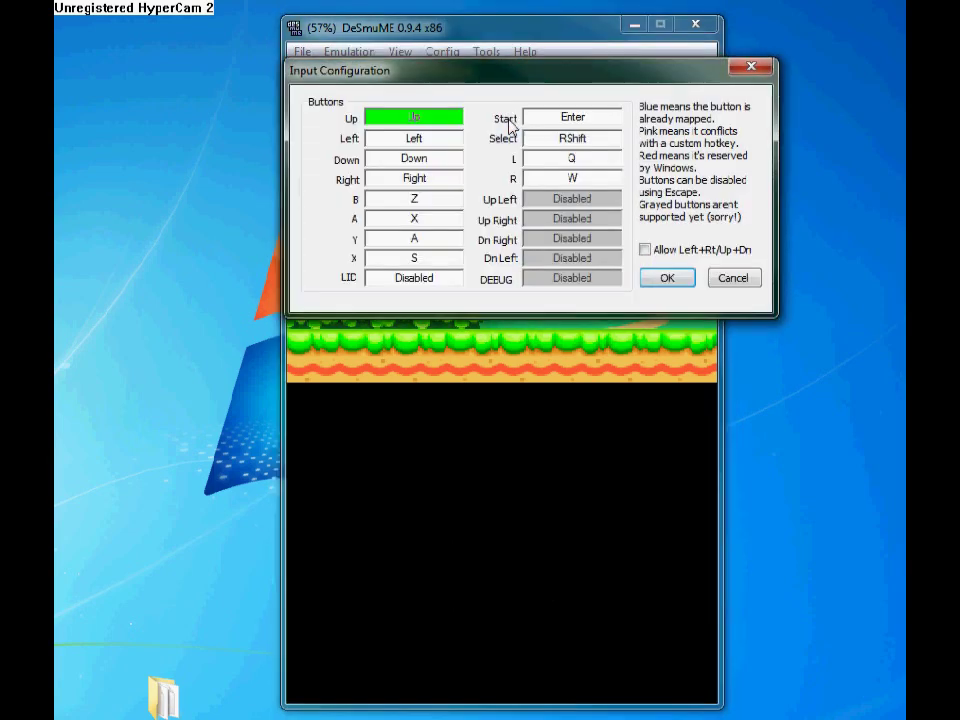
pyautogui.moveTo(490, 80); pyautogui.dragTo(422, 142)
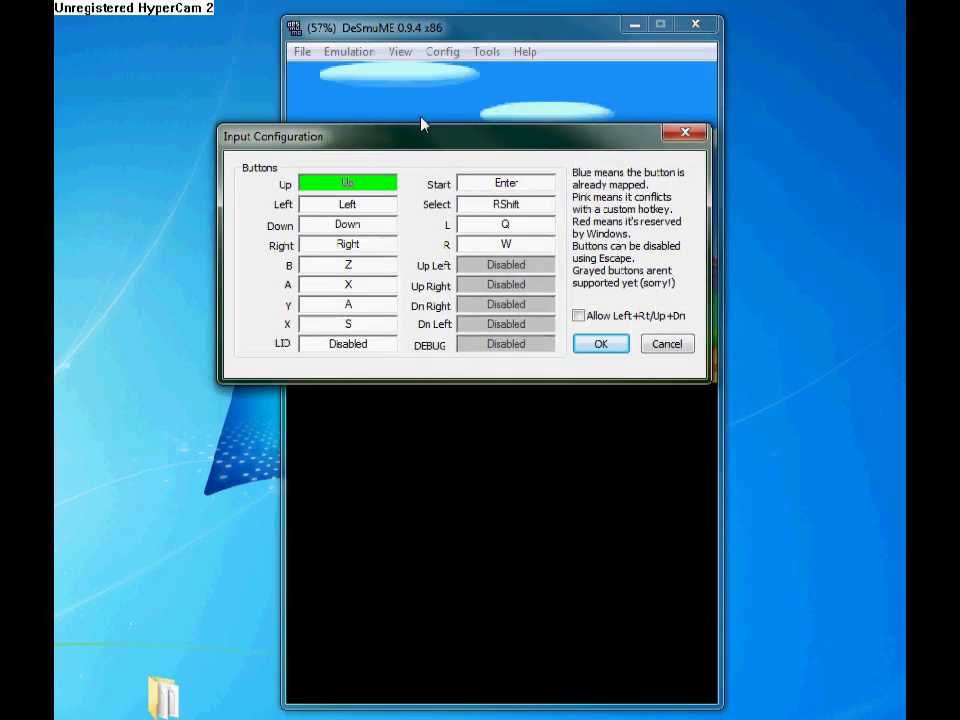
pyautogui.press('Up')
pyautogui.press('Left')
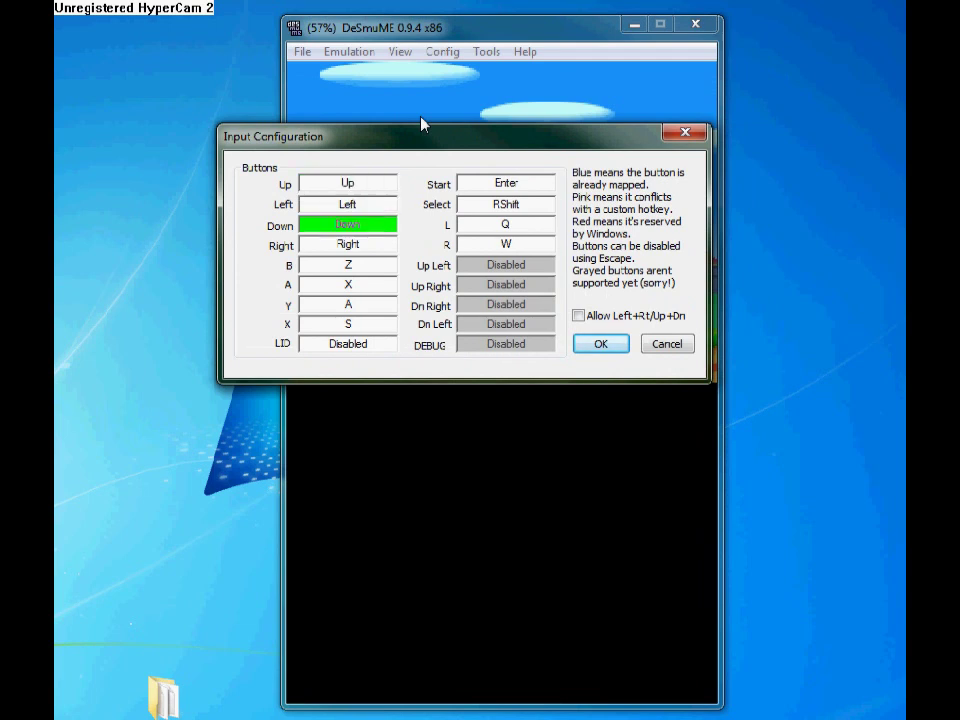
pyautogui.press('Down')
pyautogui.press('Right')
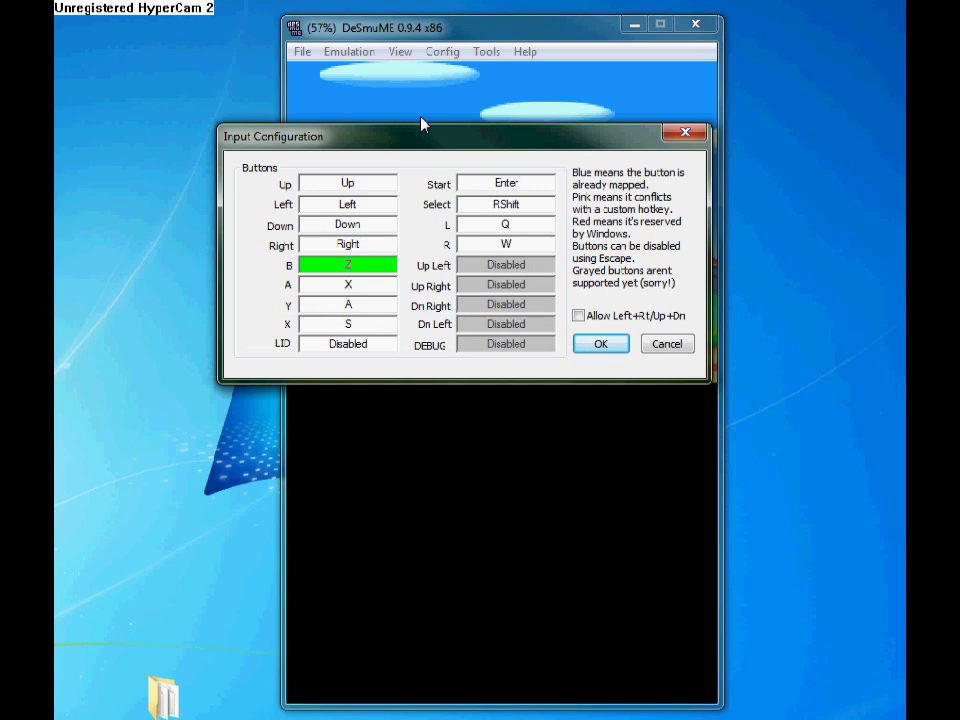
pyautogui.press('z')
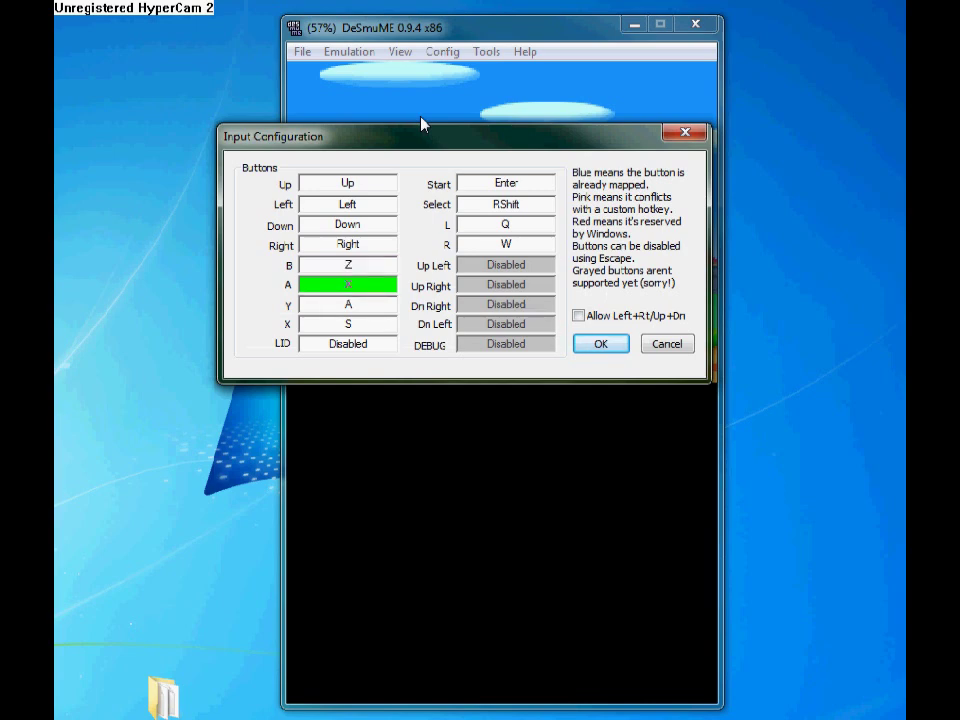
pyautogui.press('x')
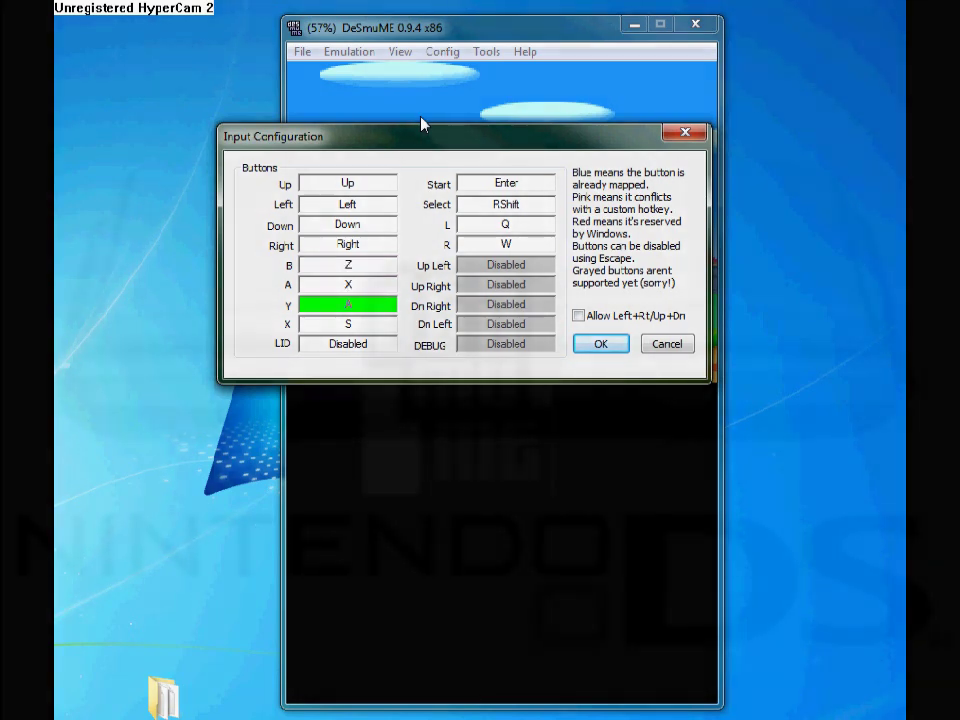